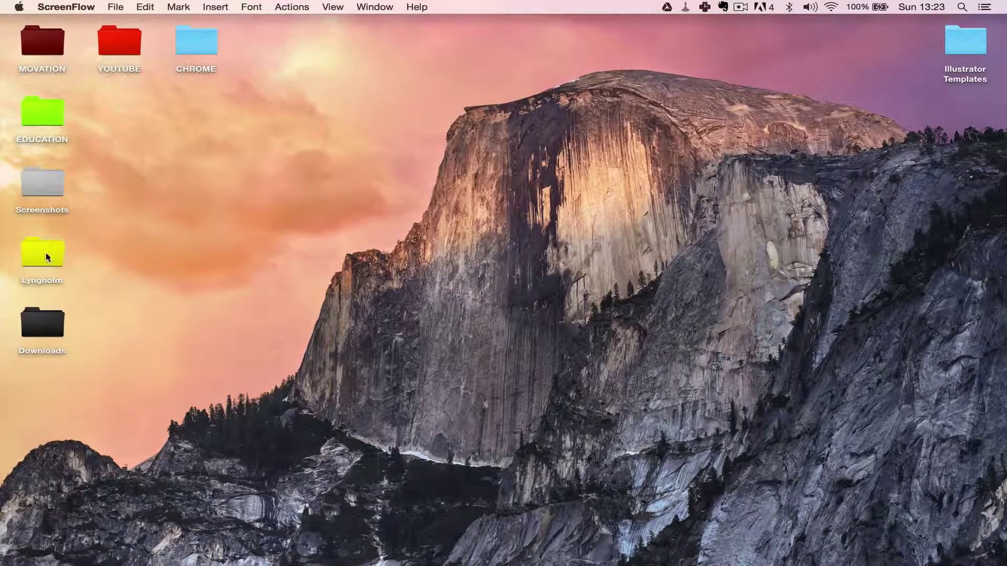
# - Open the Screenshots folder and show its status bar (13 items, 20,59 GB available)
pyautogui.doubleClick(43, 184)
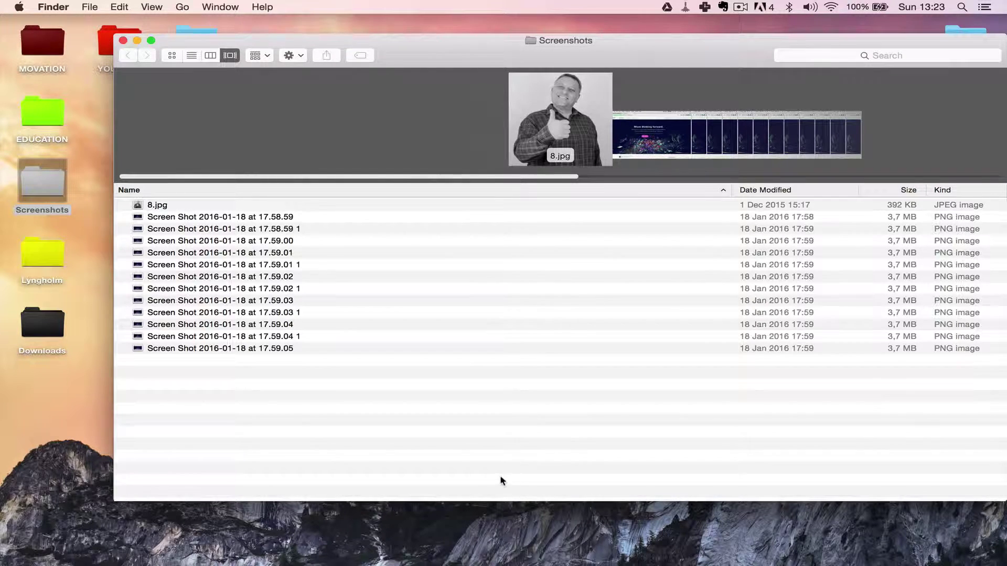
pyautogui.click(153, 7)
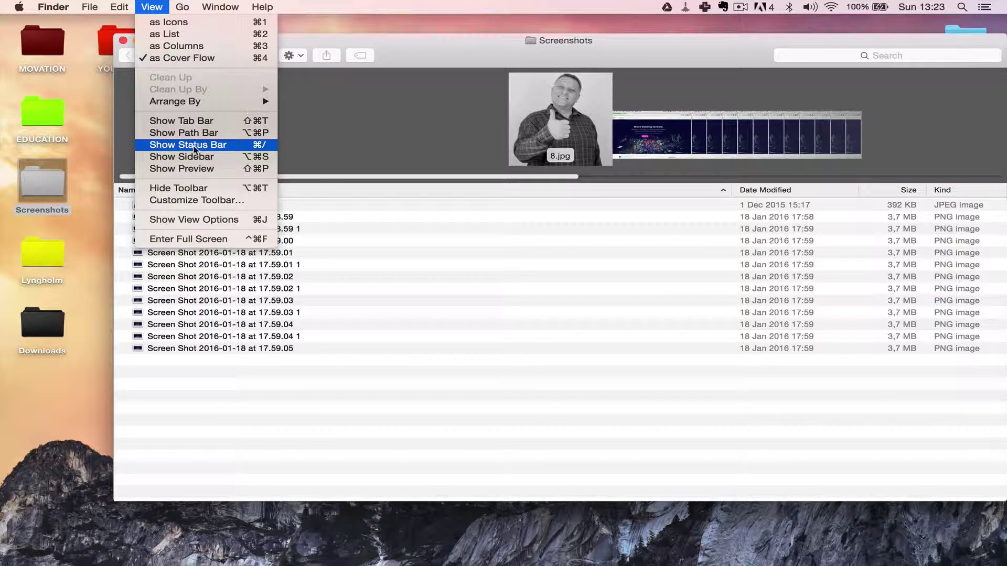
pyautogui.click(194, 146)
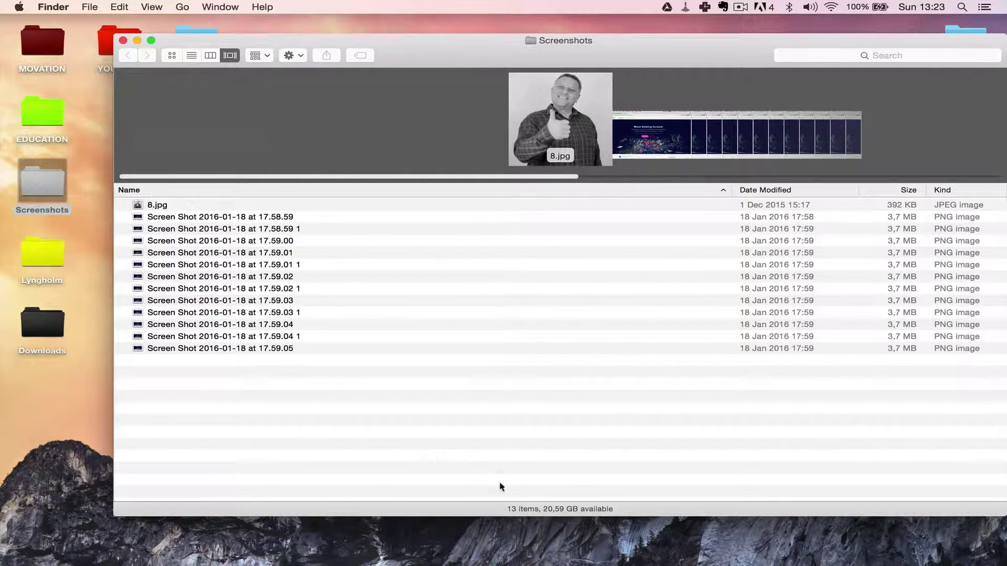
# - Show the path bar and move the Screenshots window fully into view
pyautogui.click(162, 7)
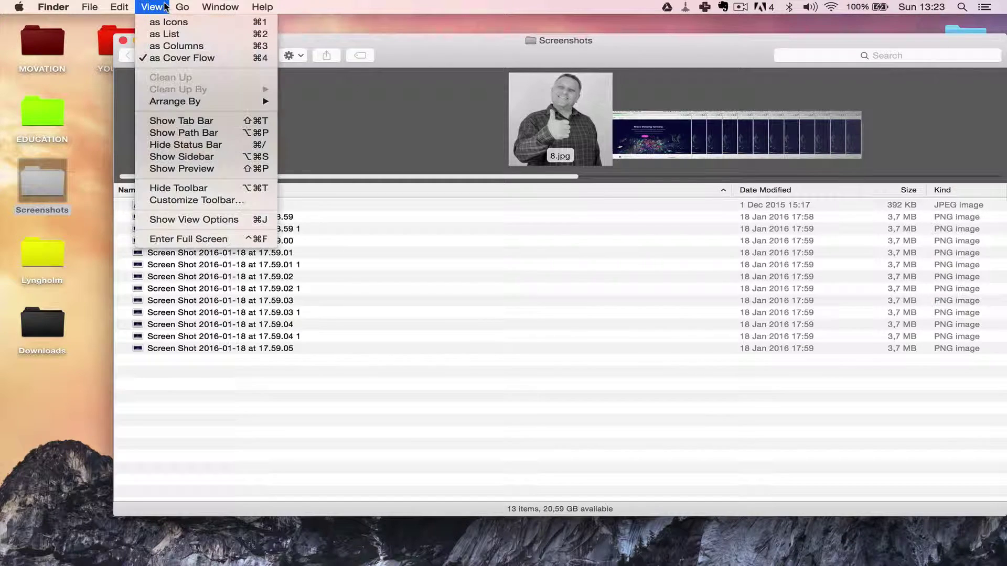
pyautogui.click(183, 133)
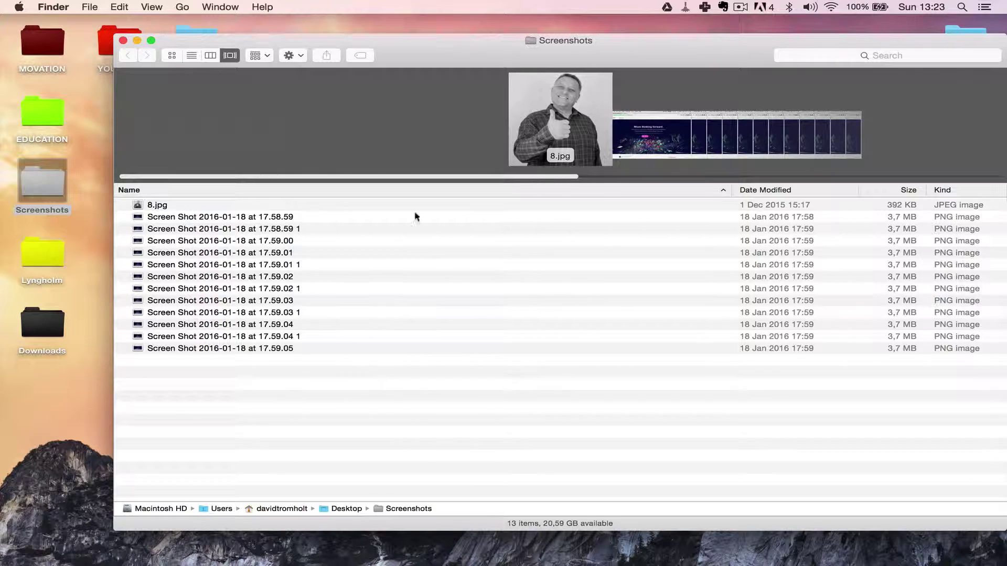
pyautogui.moveTo(452, 70); pyautogui.dragTo(483, 60)
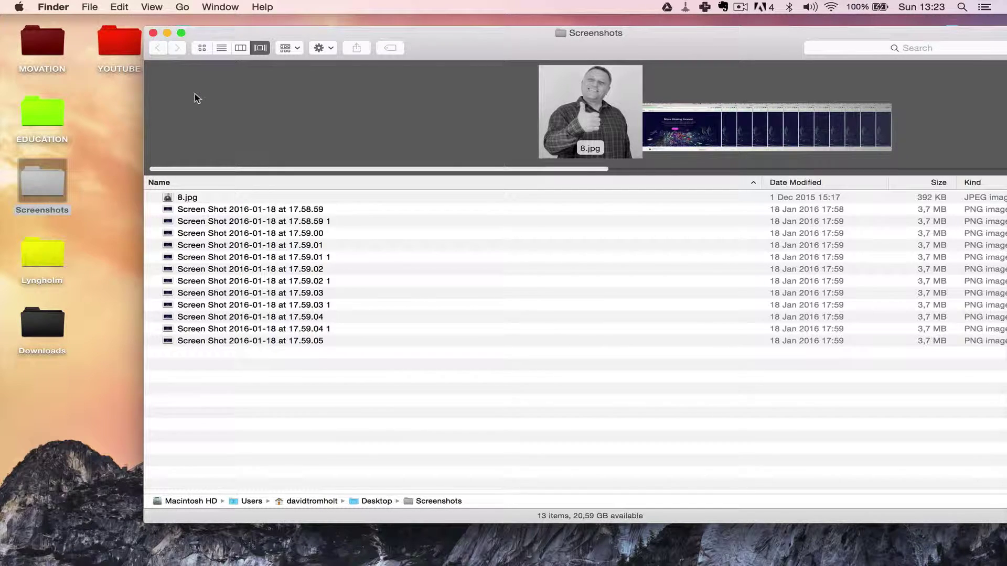
pyautogui.moveTo(461, 47)
pyautogui.mouseDown()
pyautogui.moveTo(451, 68)
pyautogui.moveTo(408, 48)
pyautogui.mouseUp()
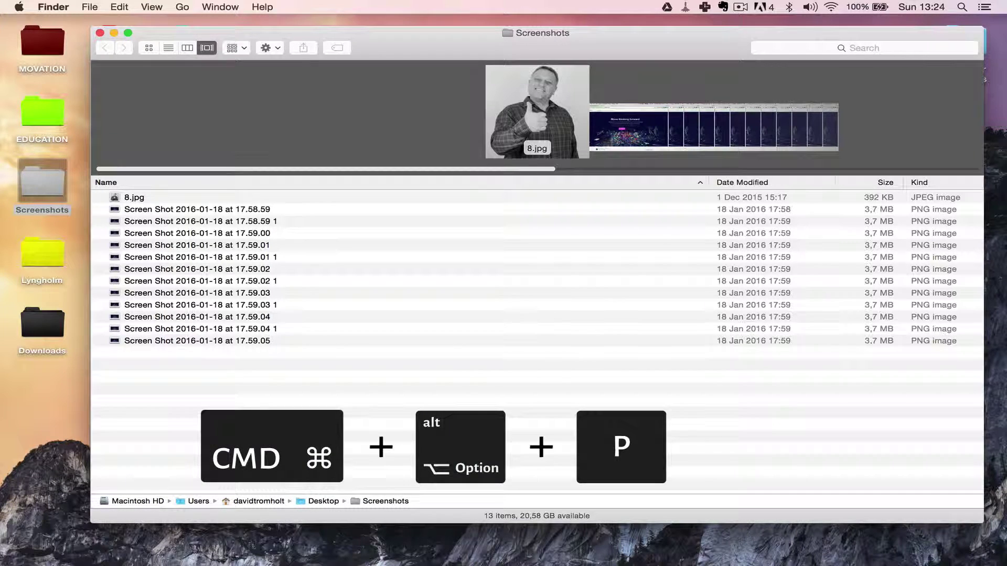
# - Hide the Screenshots window's path bar and status bar with keyboard shortcuts
pyautogui.press('super+alt+p')
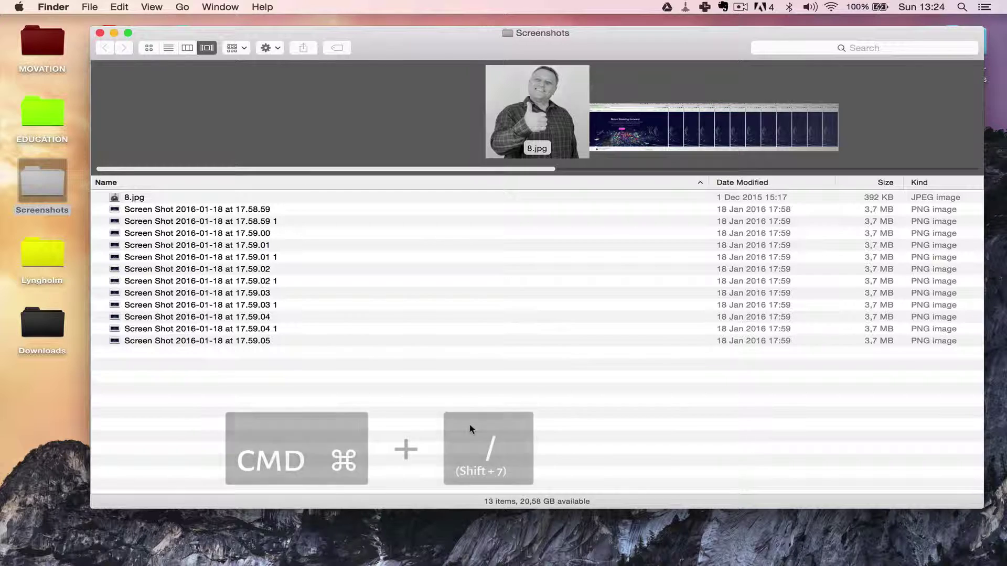
pyautogui.press('super+slash')
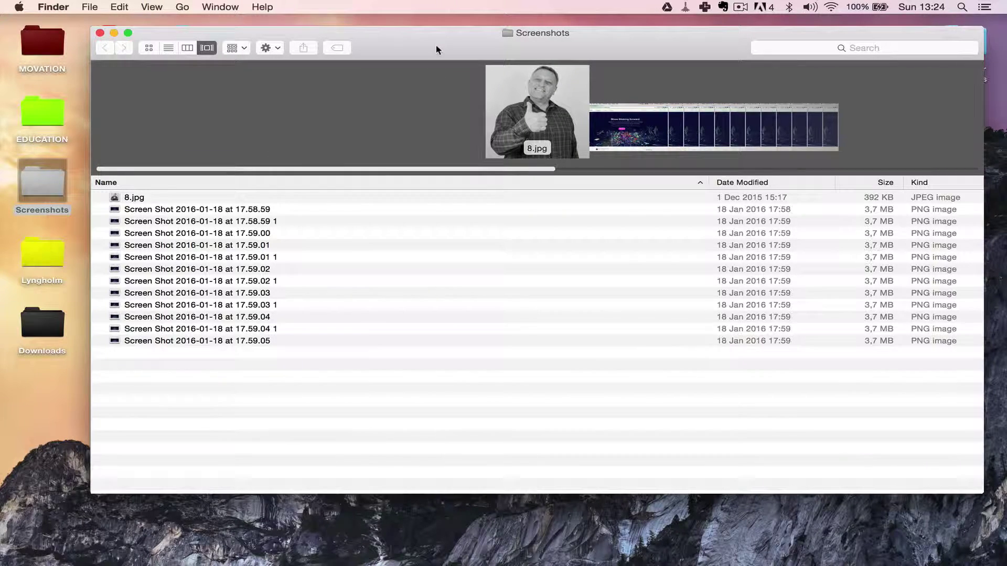
pyautogui.moveTo(358, 62); pyautogui.dragTo(359, 65)
# - Close the Screenshots window and bring up Spotlight search
pyautogui.click(102, 36)
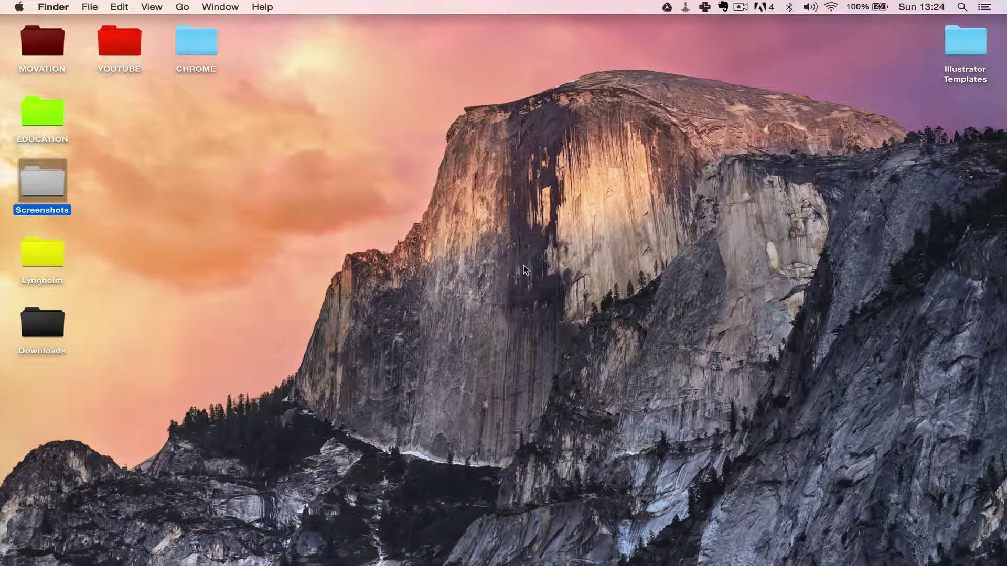
pyautogui.press('super+space')
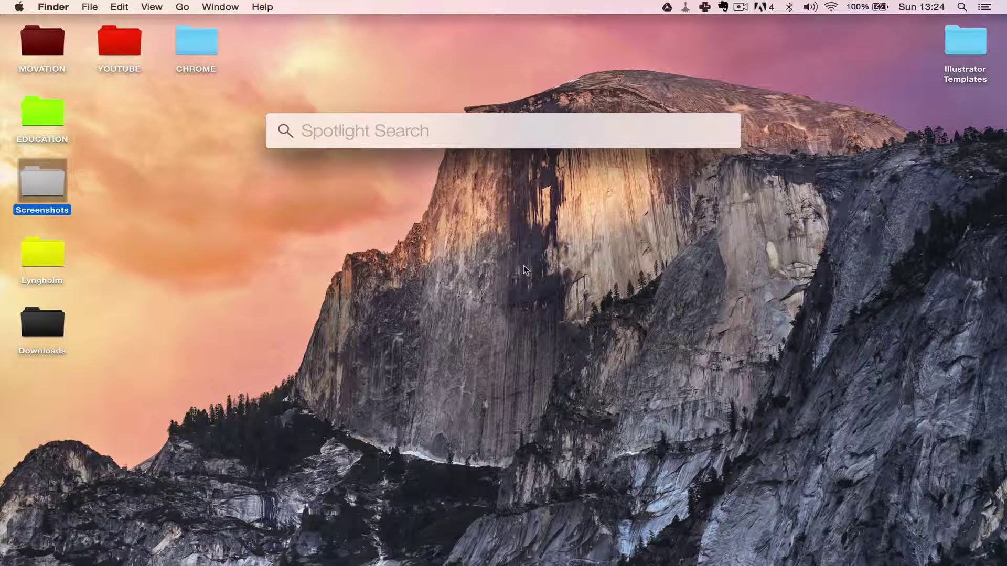
pyautogui.write('lynghol')
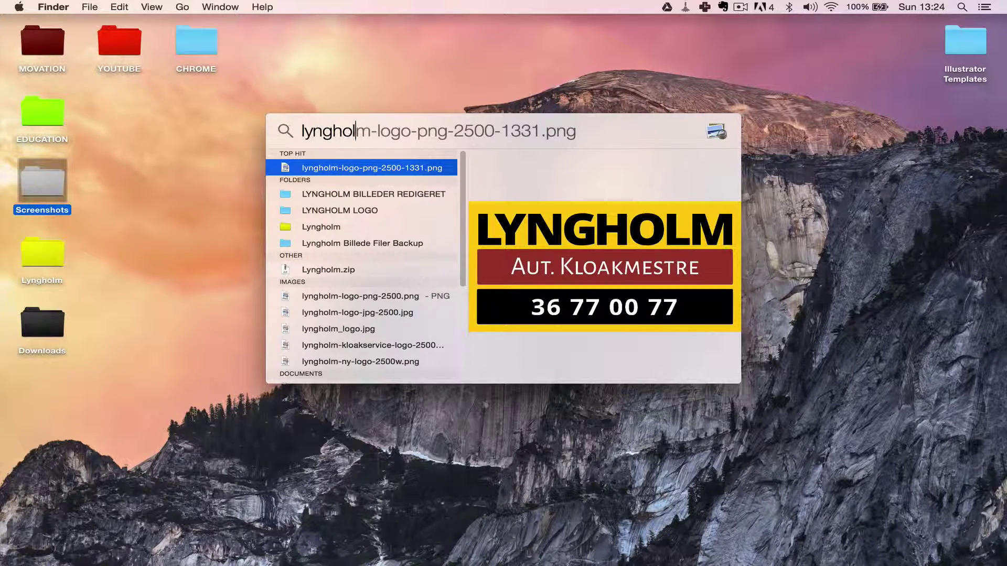
pyautogui.write(' logo')
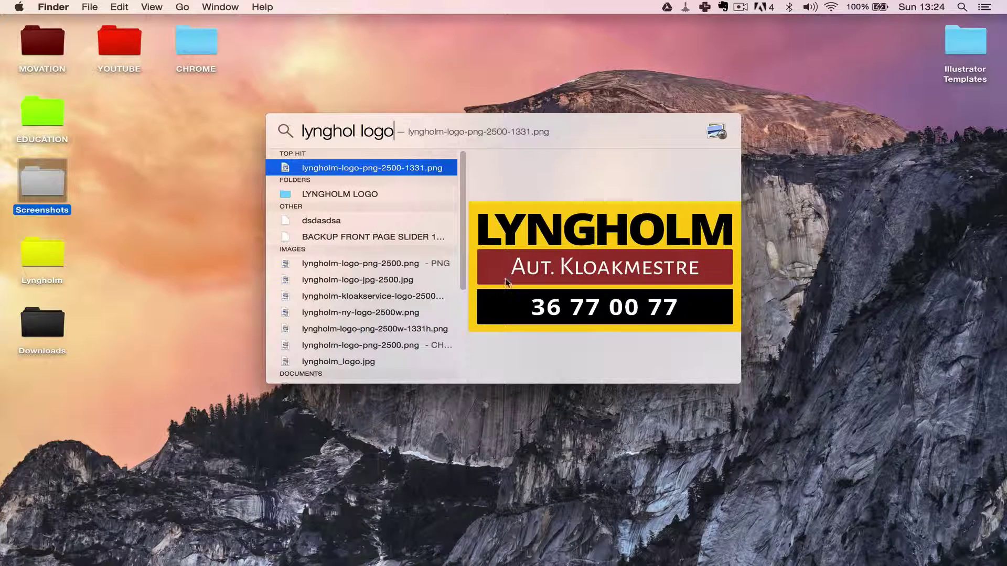
# - Open LYNGHOLM LOGO from Spotlight and show its path bar (Desktop › Lyngholm › LYNGHOLM LOGO)
pyautogui.doubleClick(350, 193)
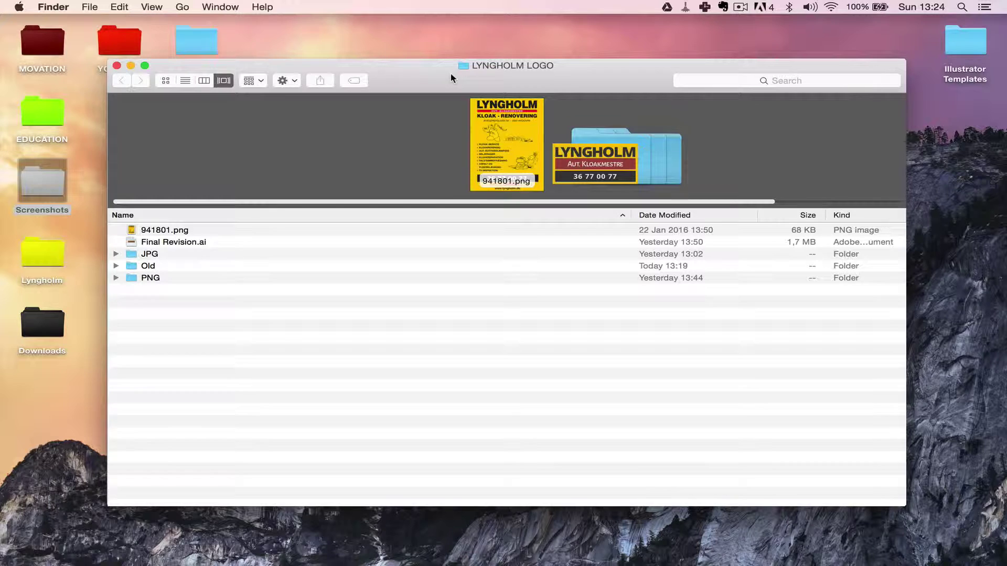
pyautogui.moveTo(451, 74); pyautogui.dragTo(442, 77)
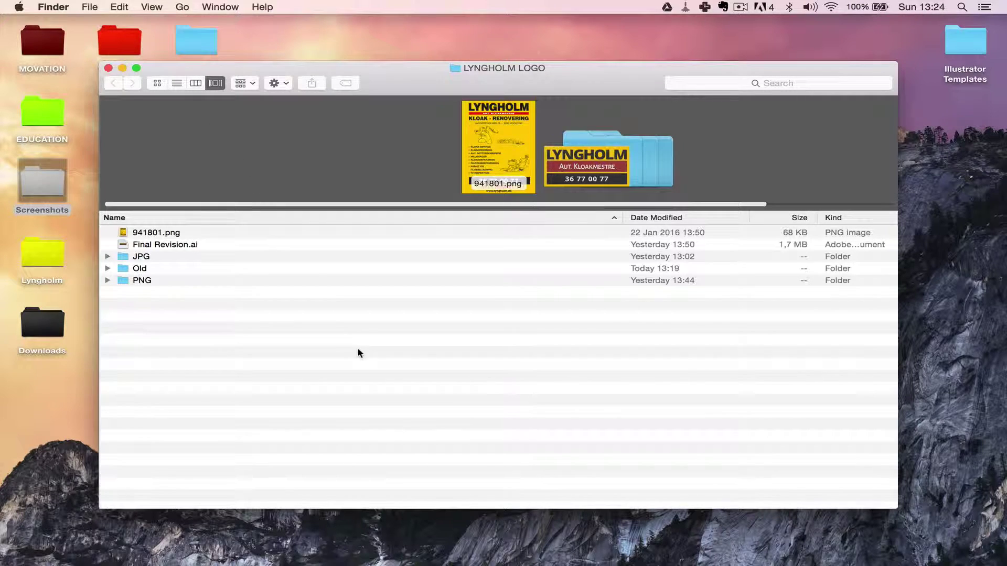
pyautogui.press('super+alt+p')
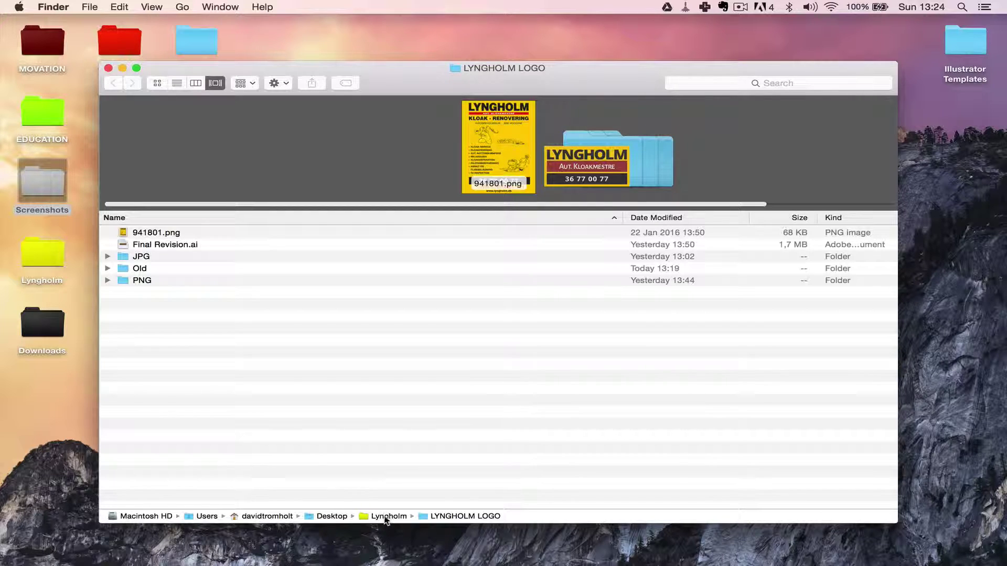
pyautogui.doubleClick(38, 254)
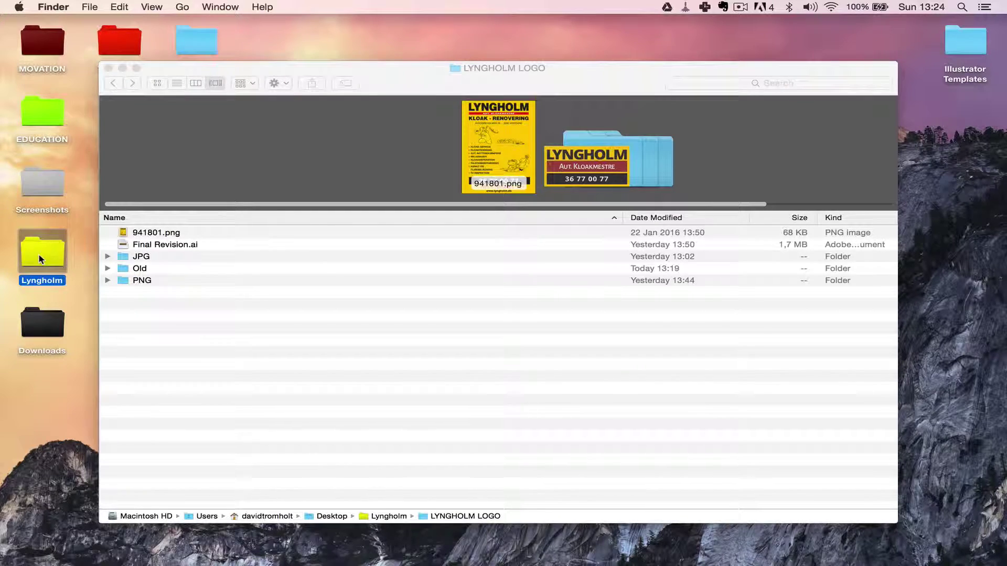
pyautogui.click(220, 308)
pyautogui.doubleClick(220, 309)
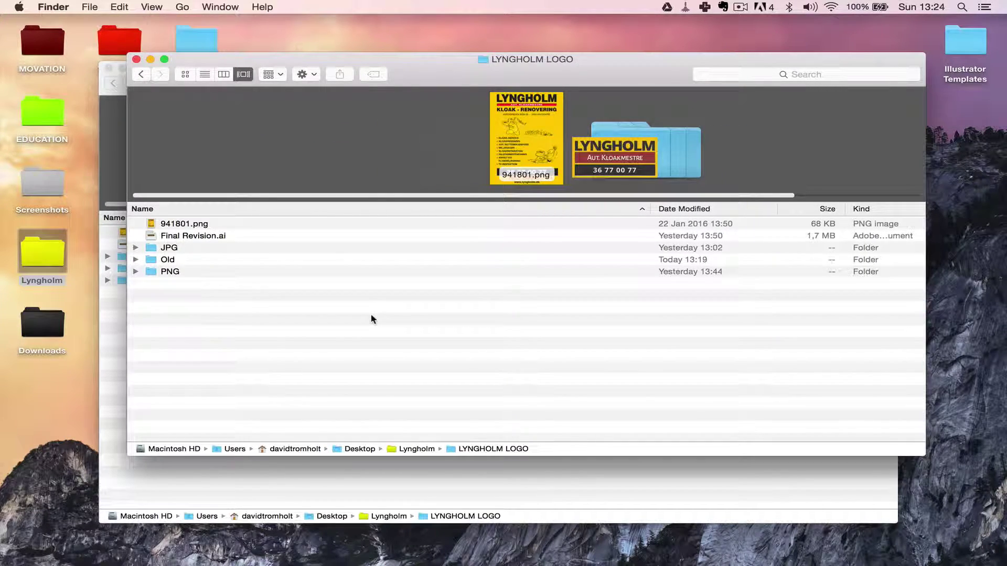
pyautogui.click(137, 59)
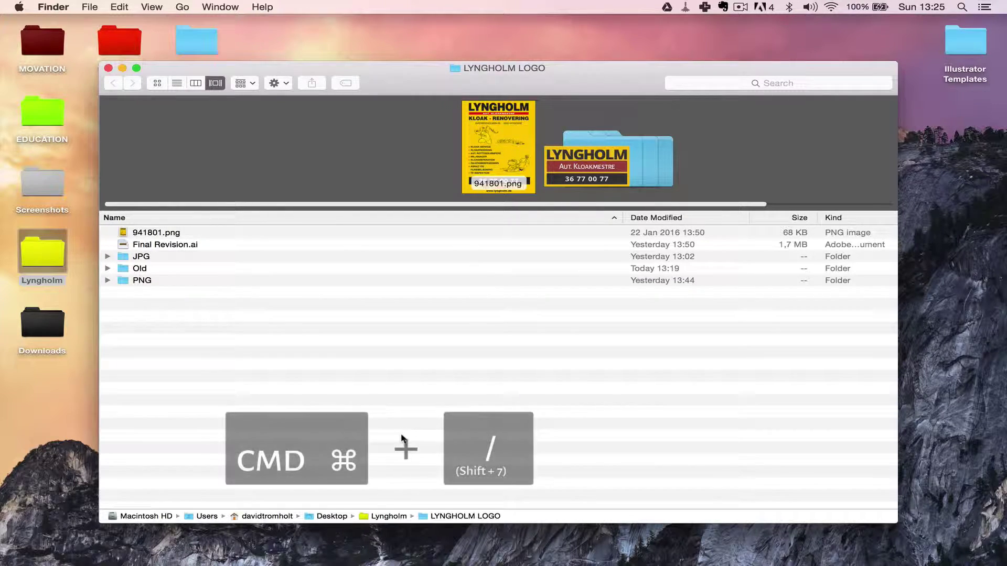
# - Show the LYNGHOLM LOGO window's status bar reading 5 items, 20,55 GB available
pyautogui.press('super+slash')
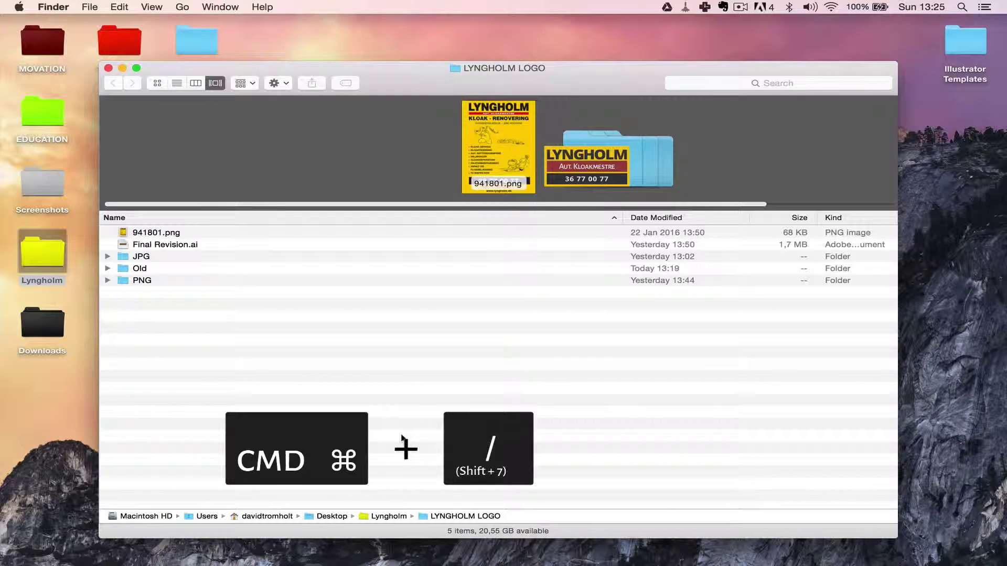